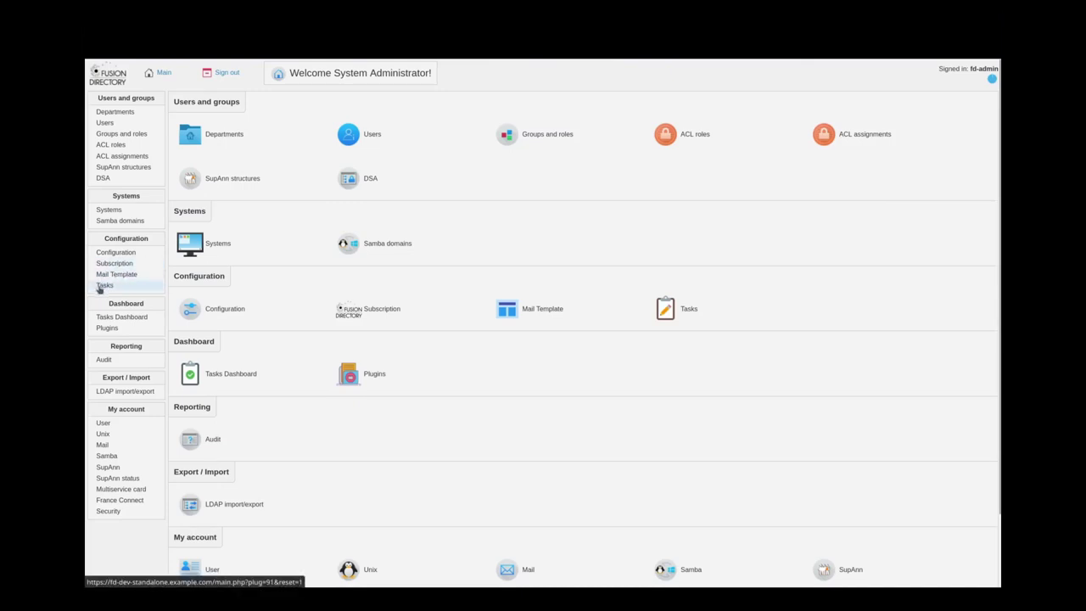
- Inspect the second user's primary mail address on its Mail tab, then close the account unchanged
click(367, 136)
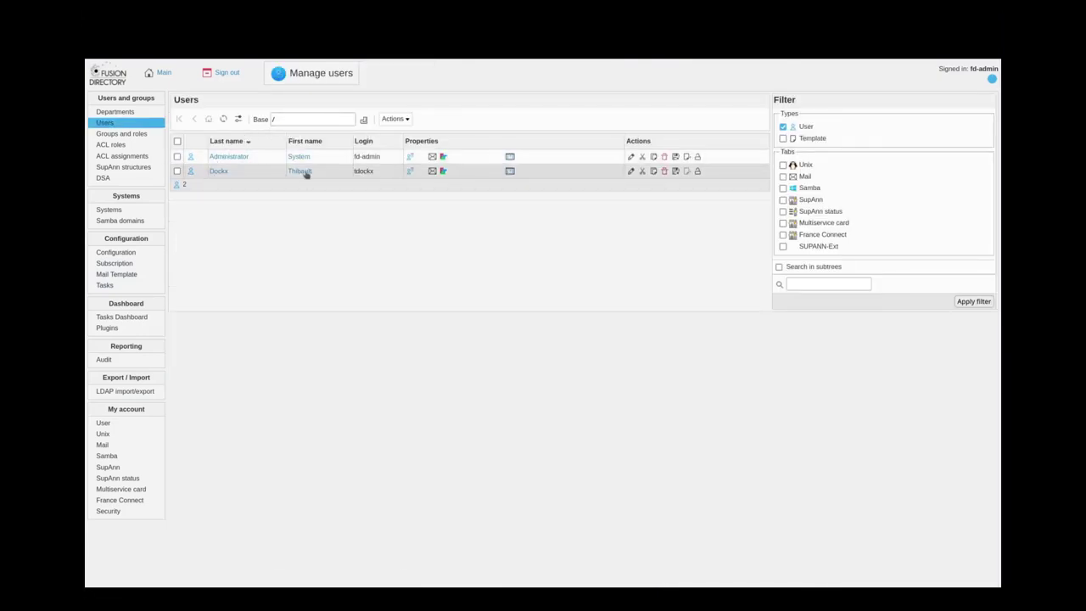
click(219, 173)
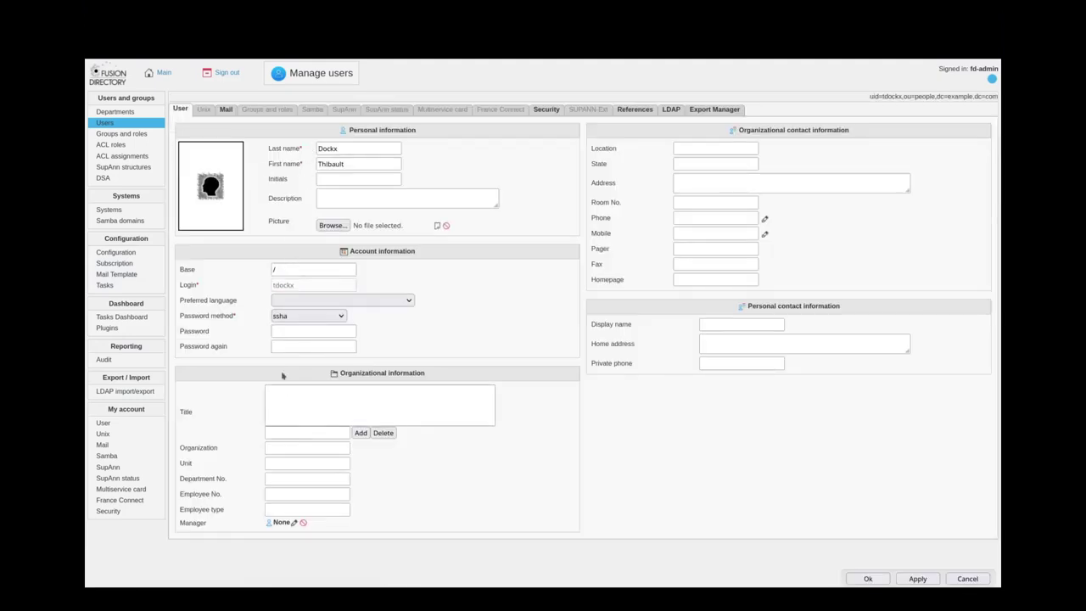
click(226, 110)
drag(302, 184, 387, 184)
click(408, 183)
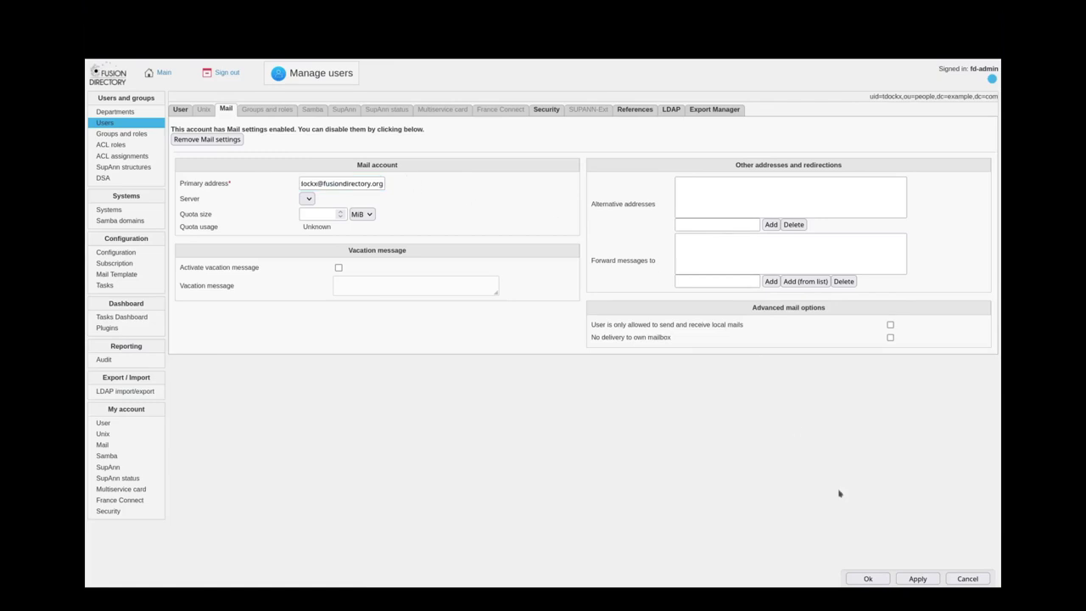
click(868, 579)
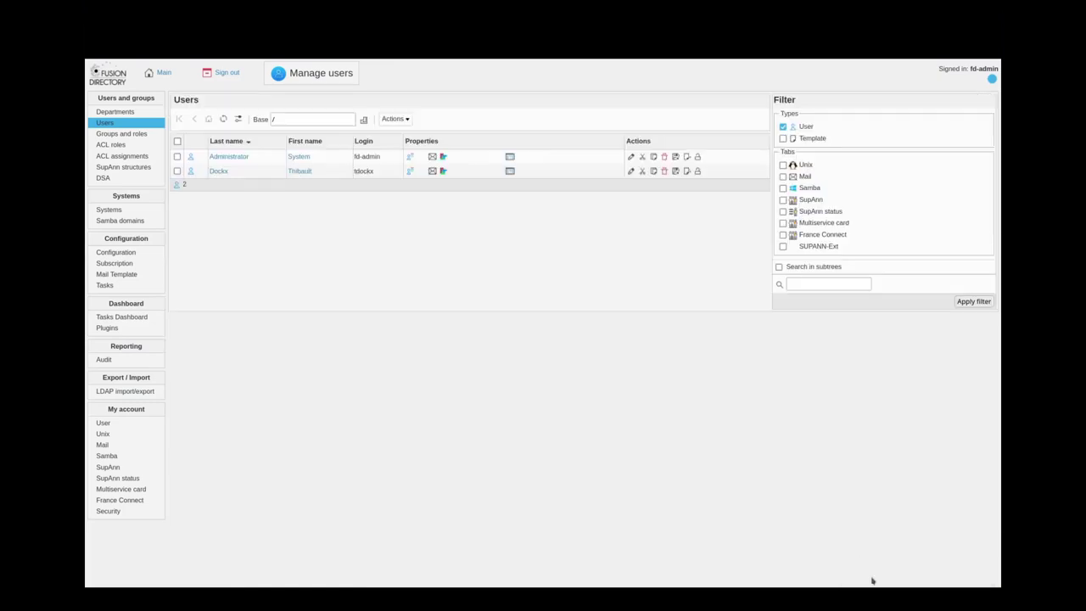
- Open the Demonstration template from the mail template list
click(103, 274)
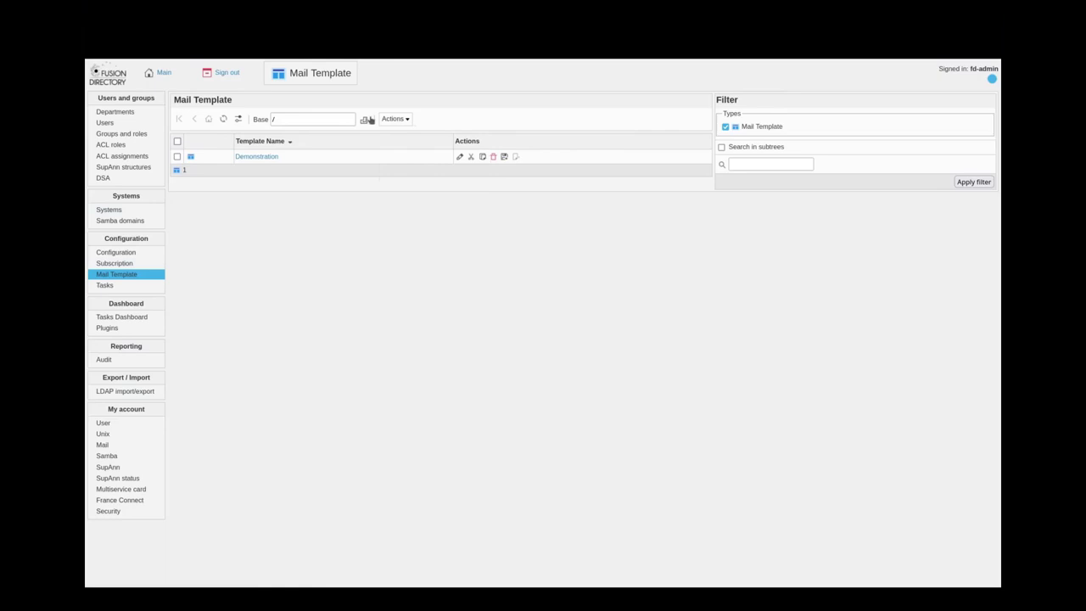
click(248, 158)
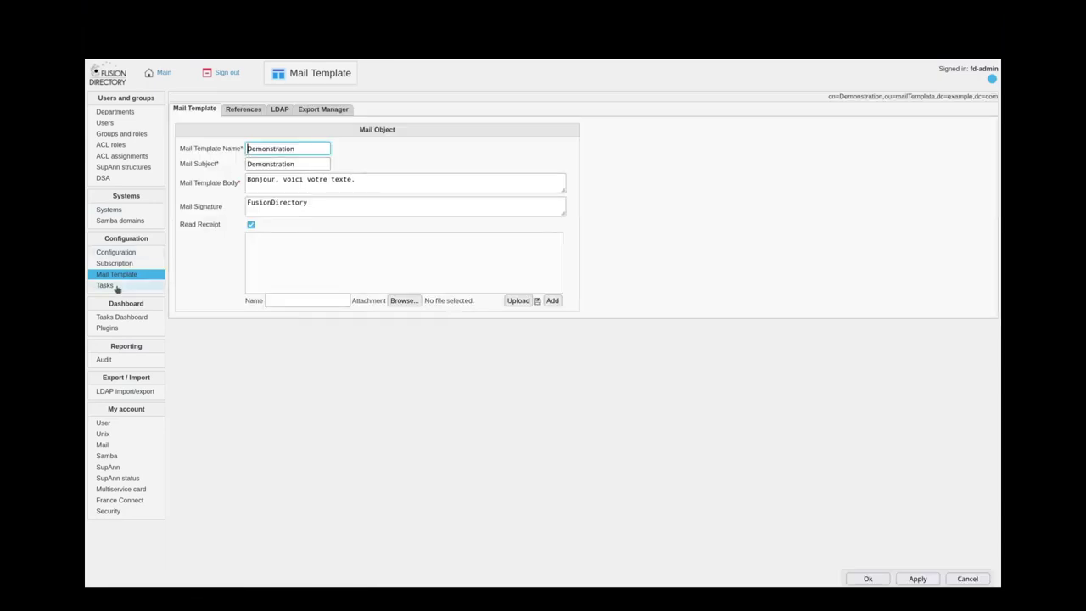
double_click(159, 242)
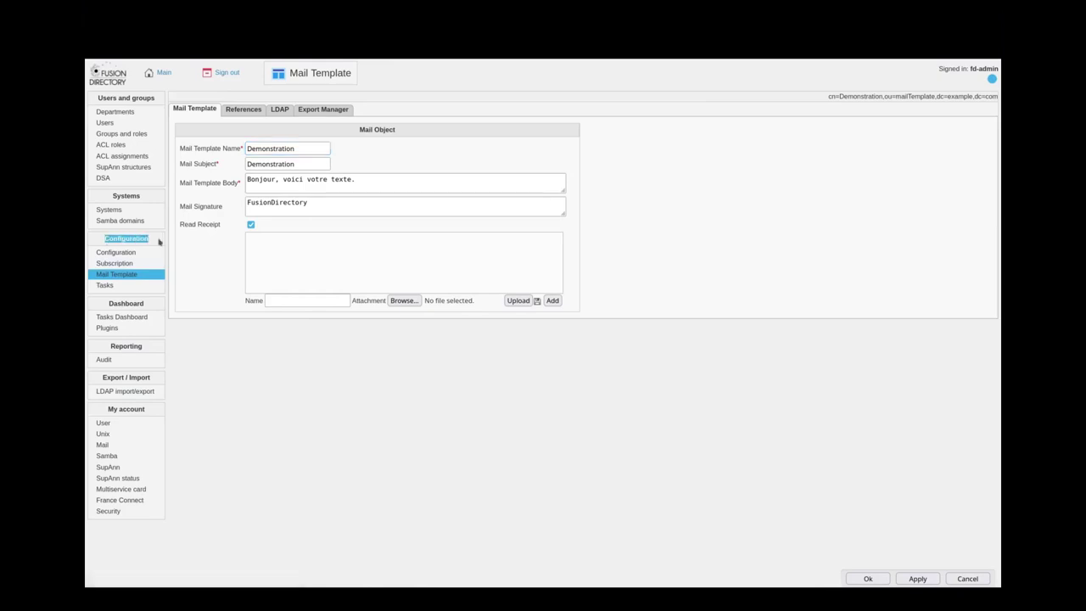
click(106, 277)
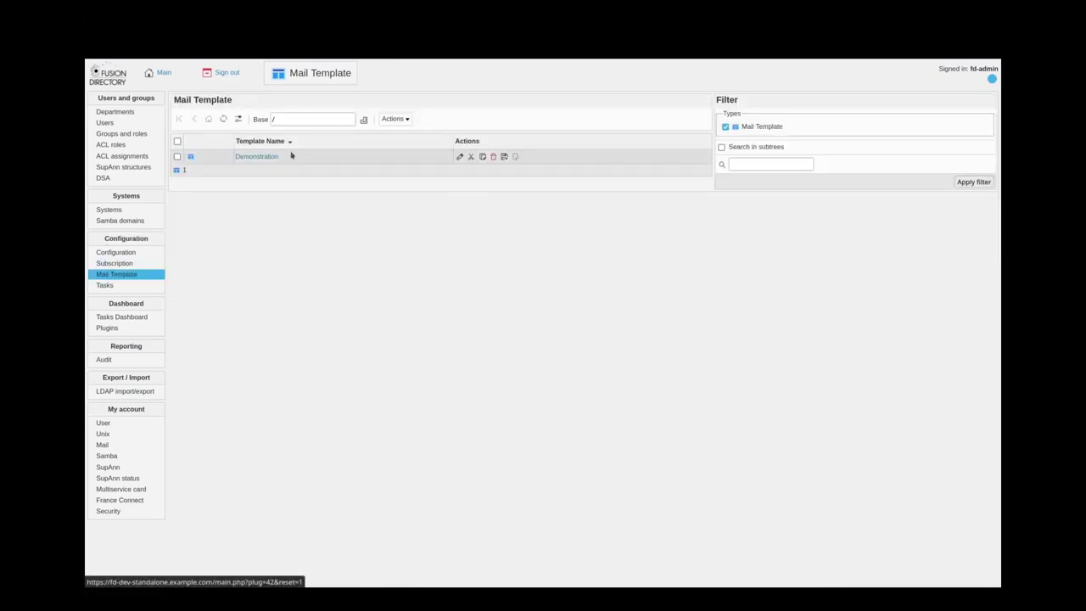
click(396, 118)
mouse_move(404, 137)
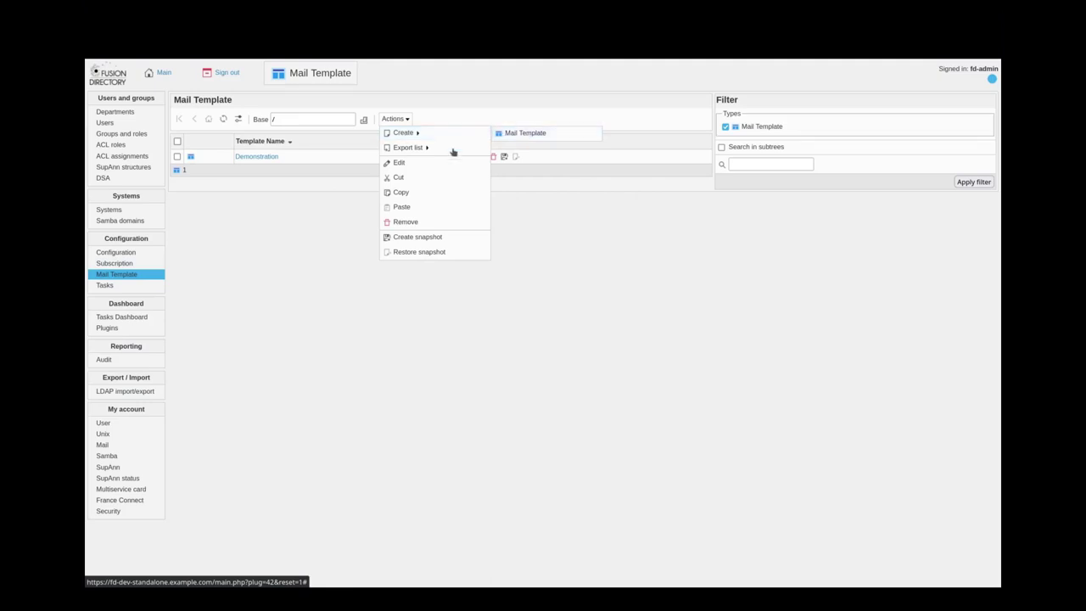
click(253, 157)
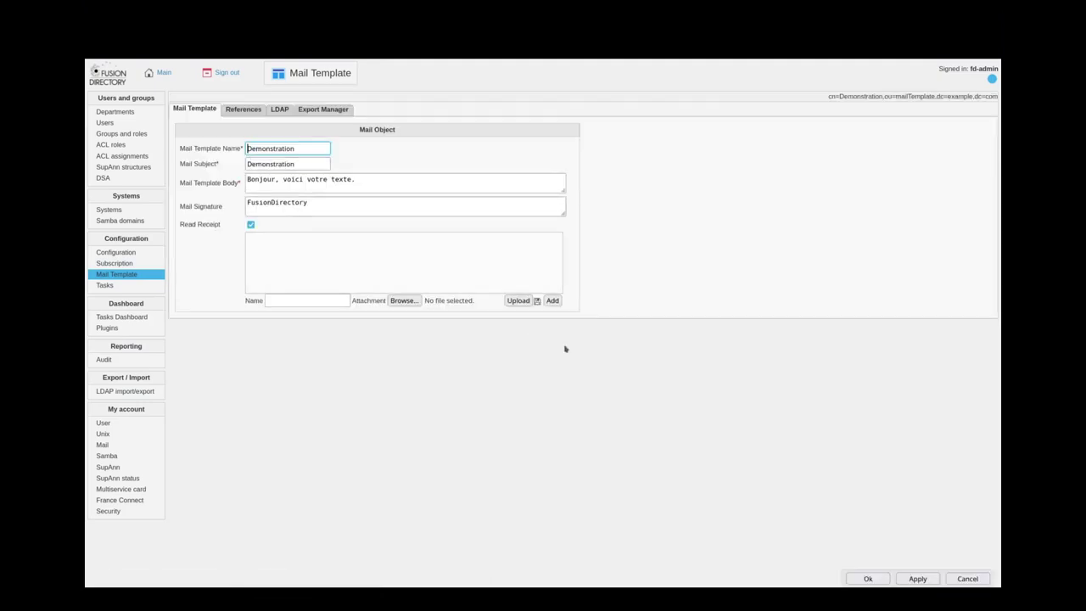
- Review the Demonstration template's name, body, FusionDirectory signature and attachment settings, then close it unchanged
drag(564, 213, 630, 295)
mouse_move(606, 206)
mouse_down()
mouse_move(608, 243)
mouse_move(642, 277)
mouse_up()
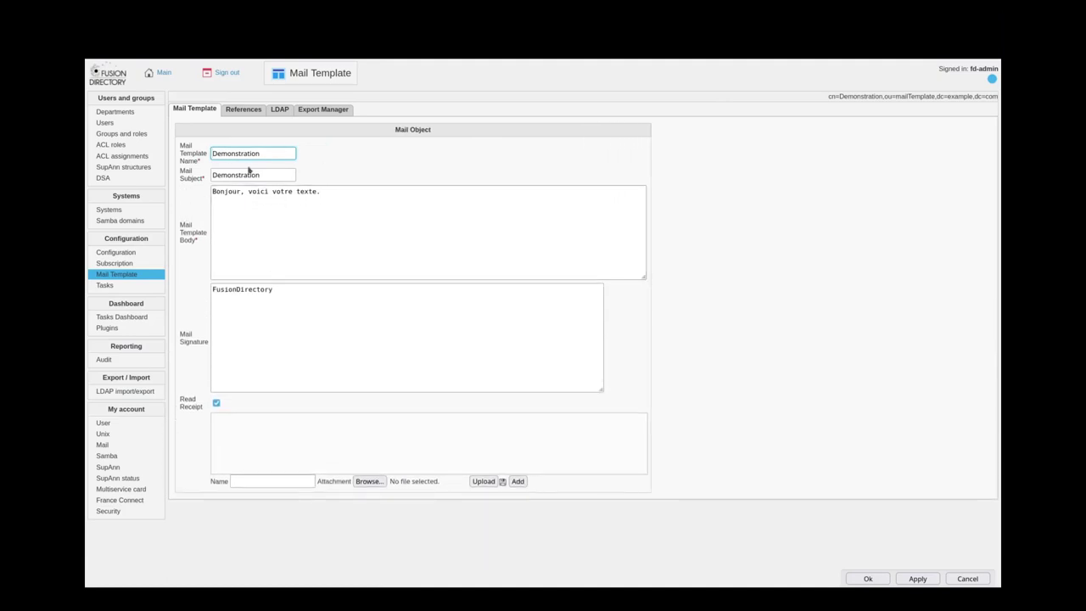
drag(257, 153, 196, 171)
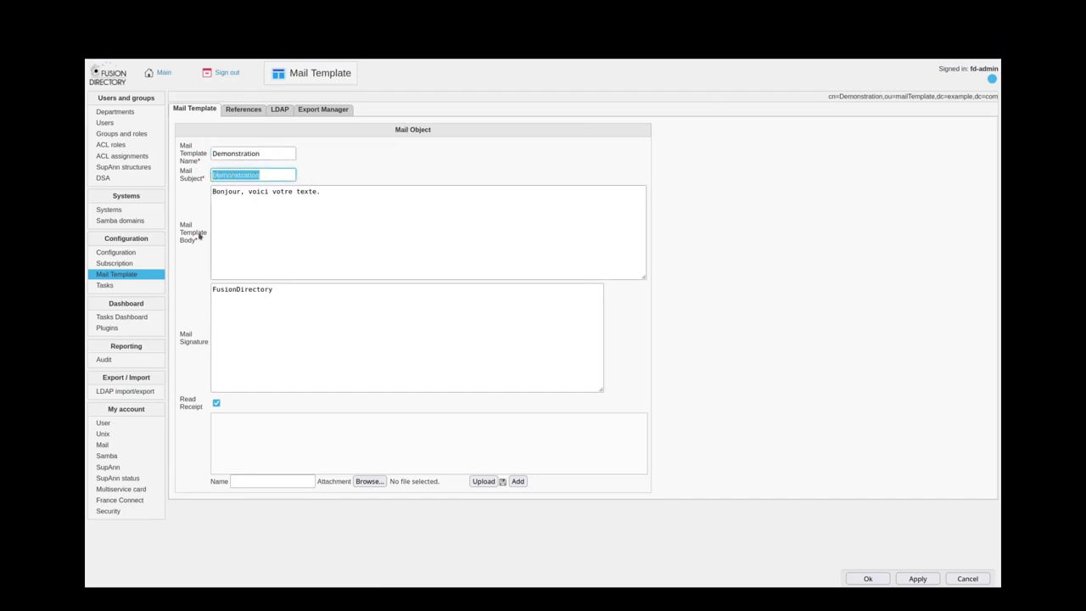
drag(355, 194, 194, 187)
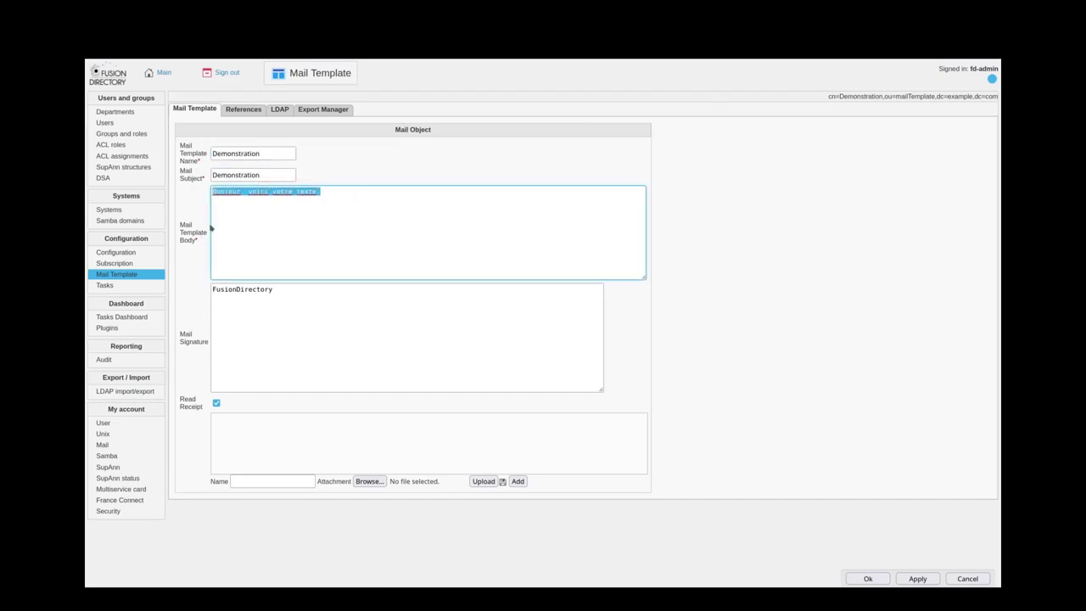
drag(298, 295, 202, 290)
click(222, 403)
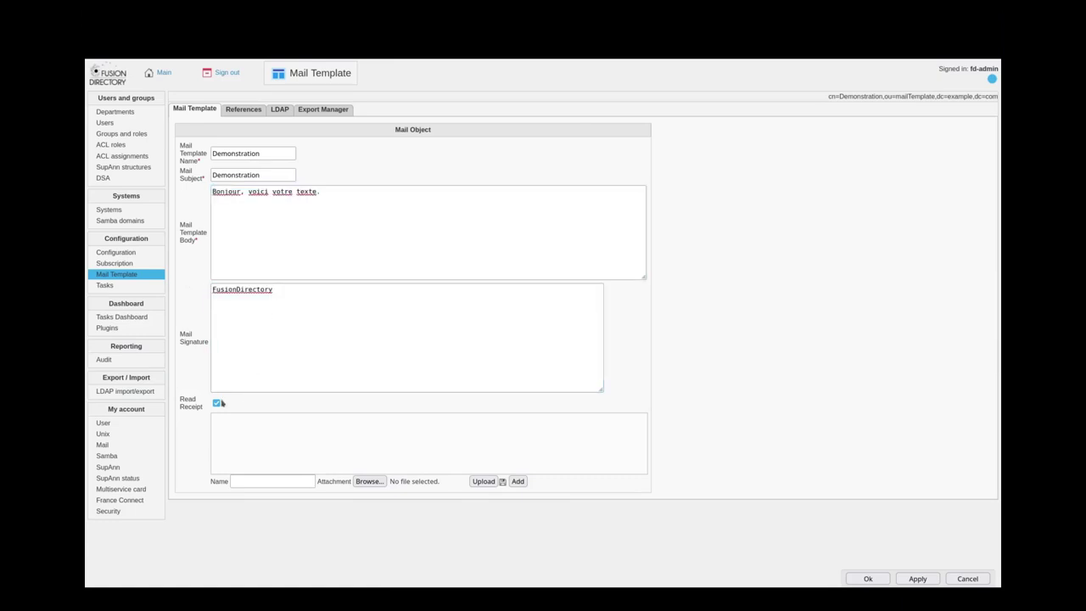
drag(178, 397, 257, 450)
click(241, 481)
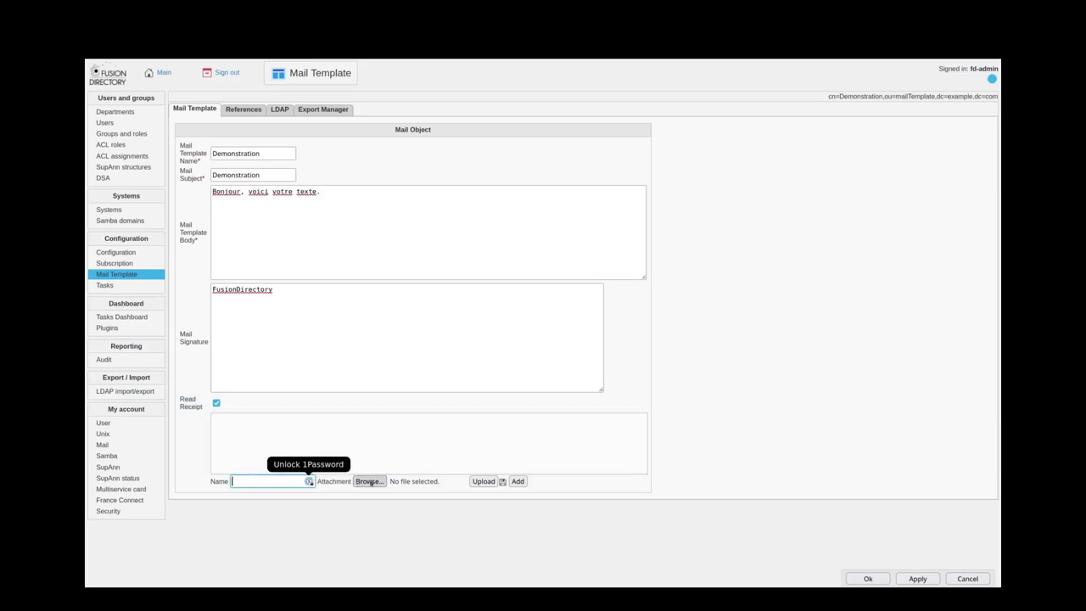
click(673, 445)
click(867, 578)
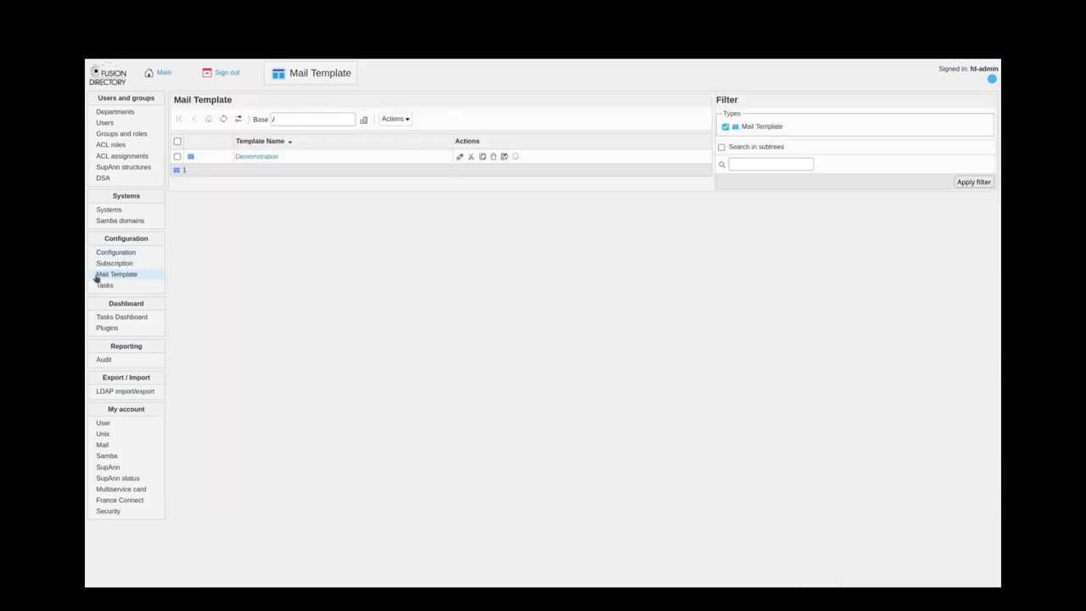
- Go to the empty Tasks list
click(395, 119)
click(337, 100)
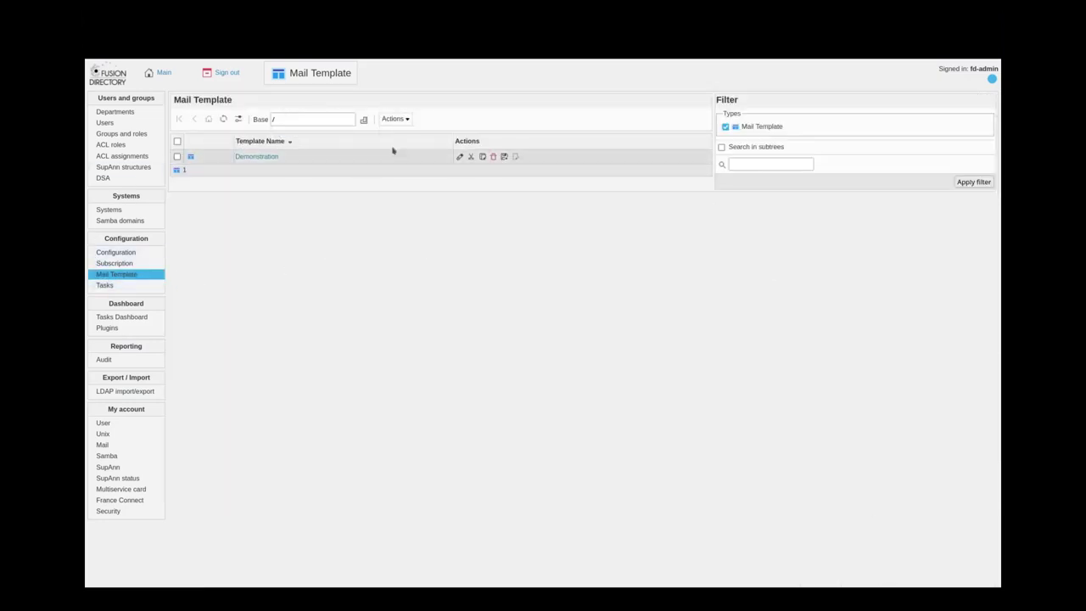
click(102, 286)
drag(103, 239, 155, 243)
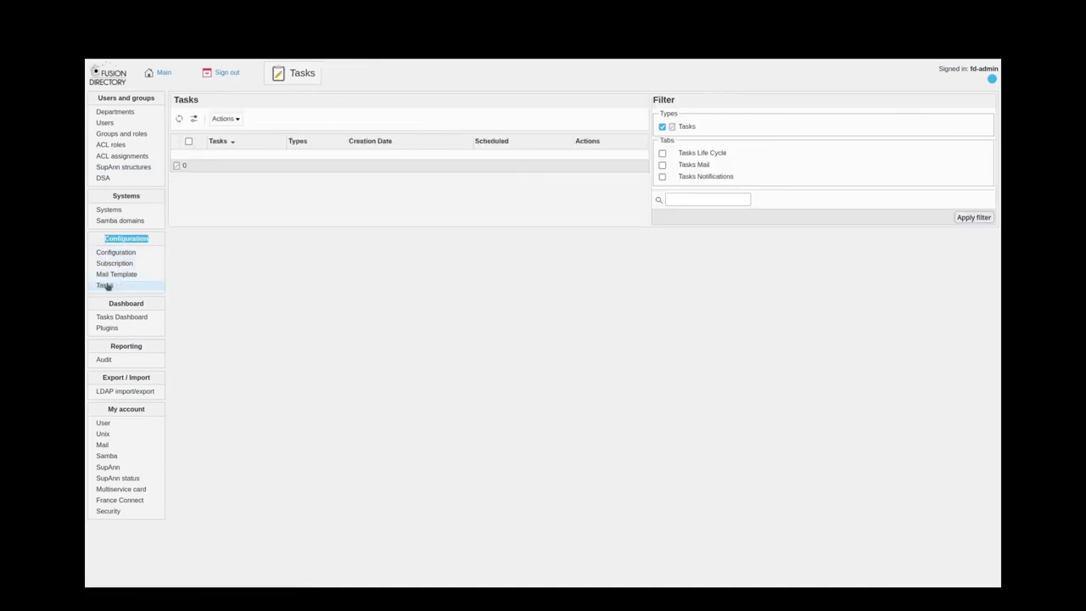
- Create a new task named Demonstration scheduled for 04/08/2024 at 08:30
click(228, 119)
mouse_move(234, 132)
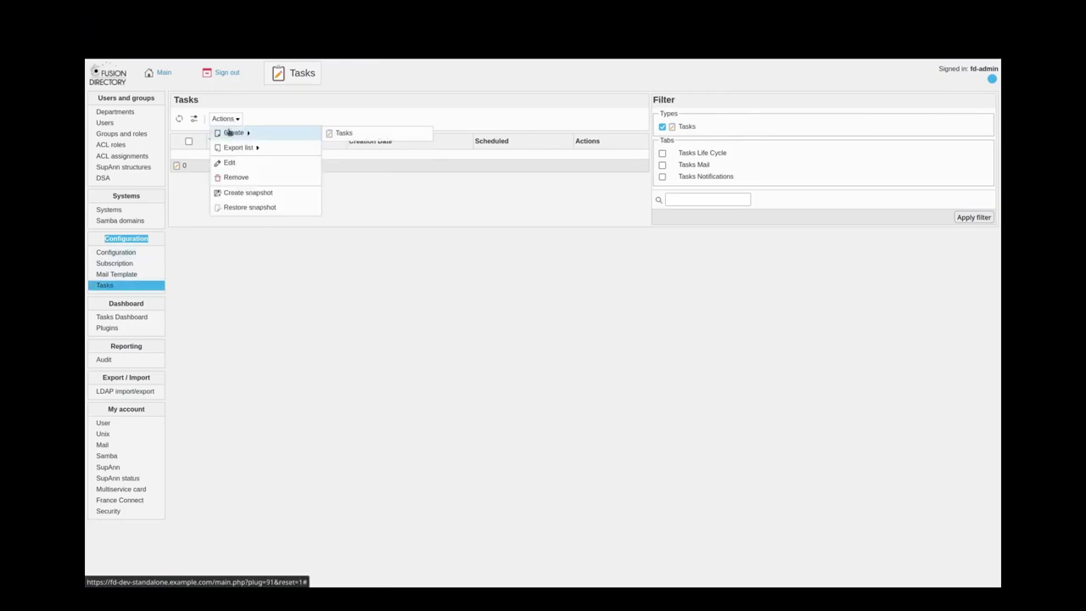
click(355, 136)
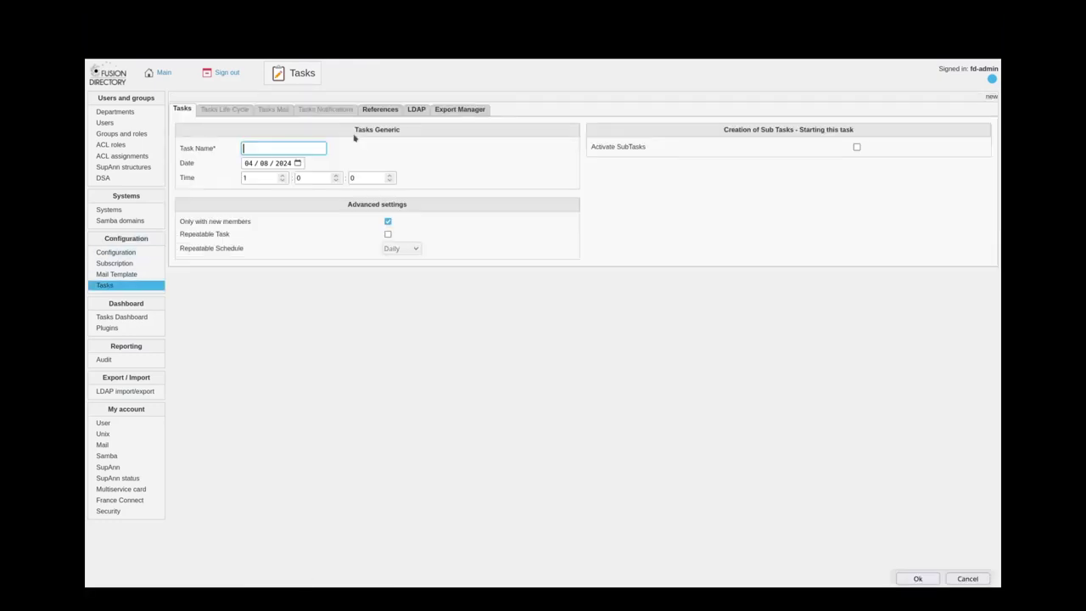
text(Demonstration)
key(Tab)
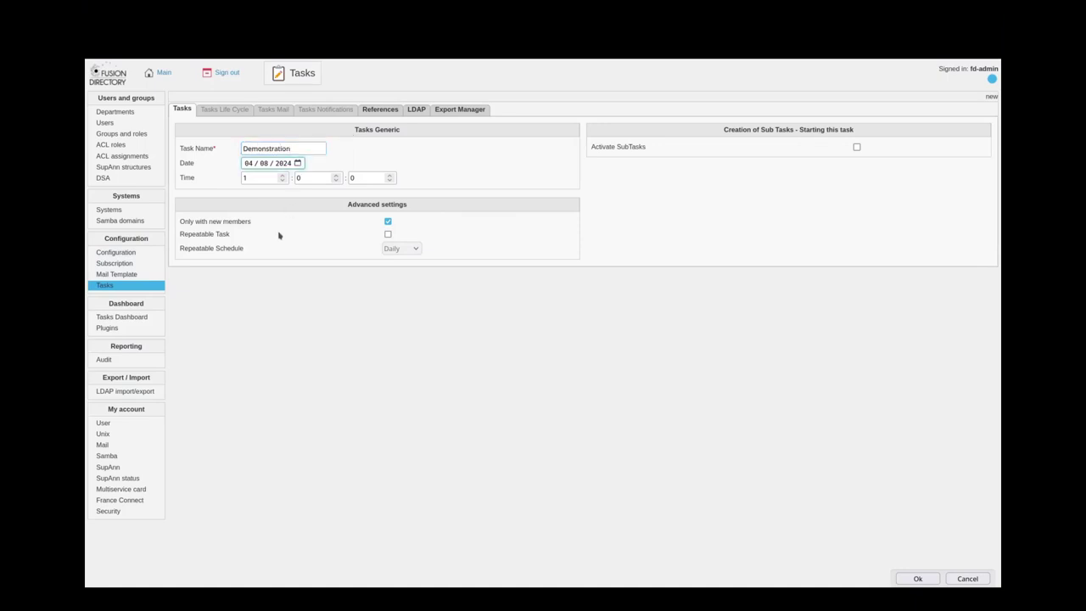
key(Tab)
text(08)
key(Tab)
text(30)
click(554, 342)
- Turn off new-members-only and activate sub-tasks for the task
click(388, 222)
drag(178, 224, 251, 225)
click(293, 226)
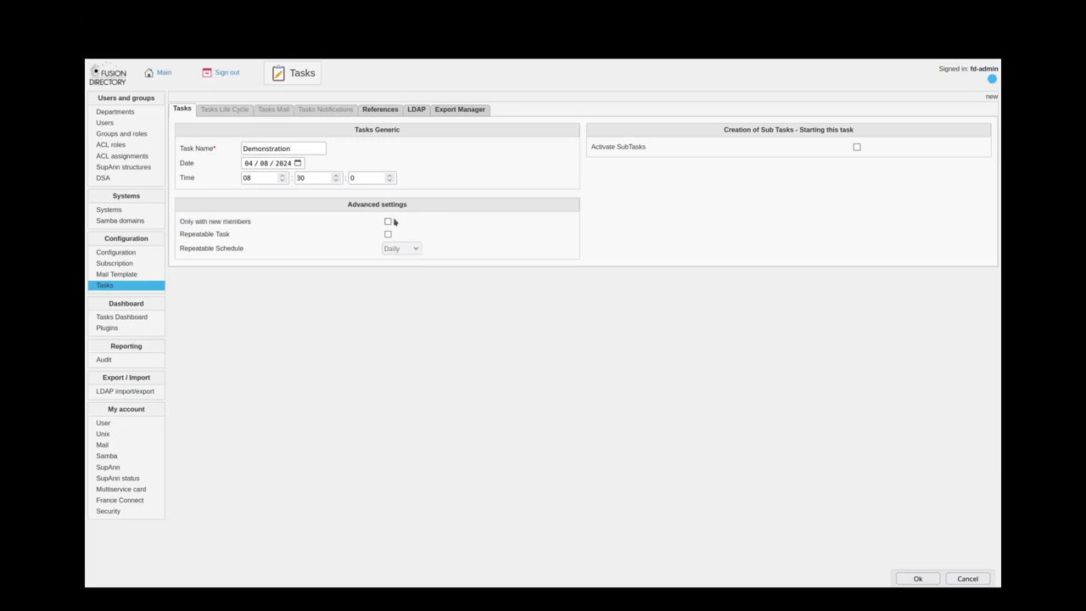
click(856, 148)
drag(600, 149, 641, 148)
click(647, 177)
- Enable the task's mail settings with the Demonstration template and add one user as recipient
click(274, 111)
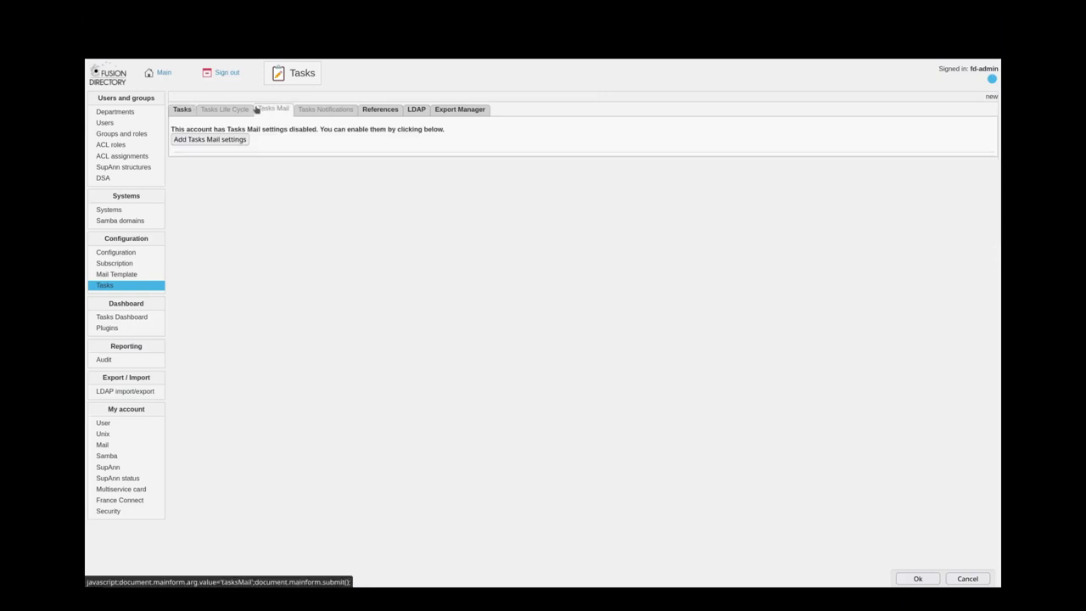
click(225, 141)
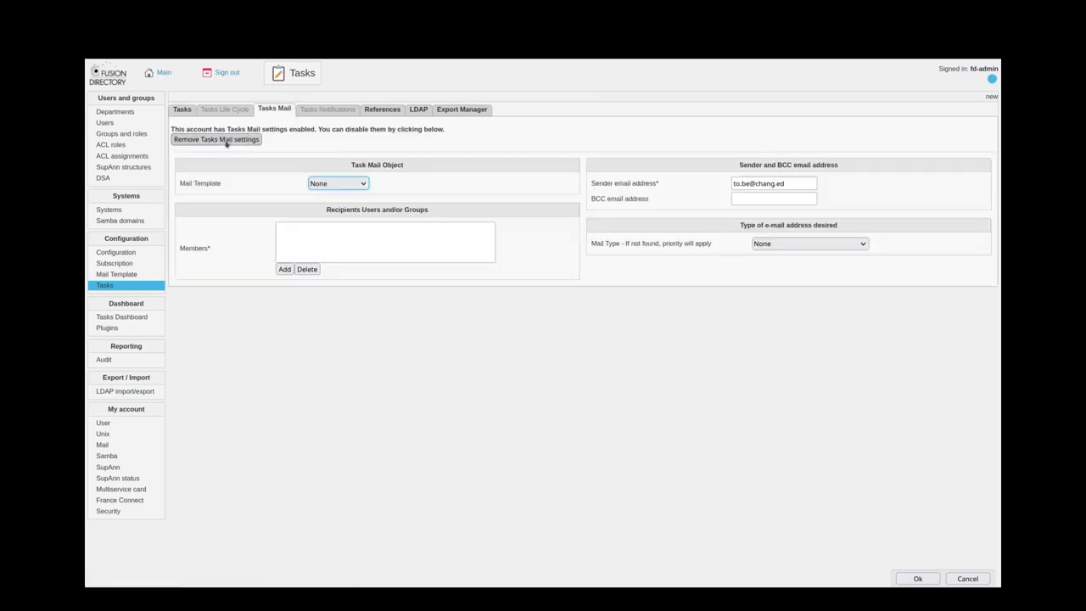
click(330, 215)
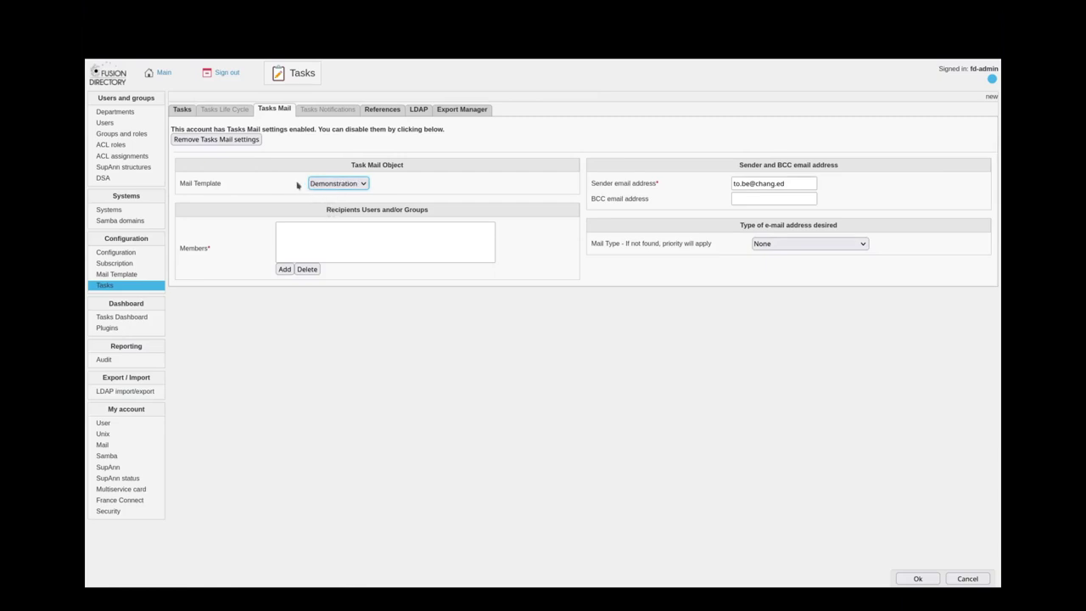
click(285, 269)
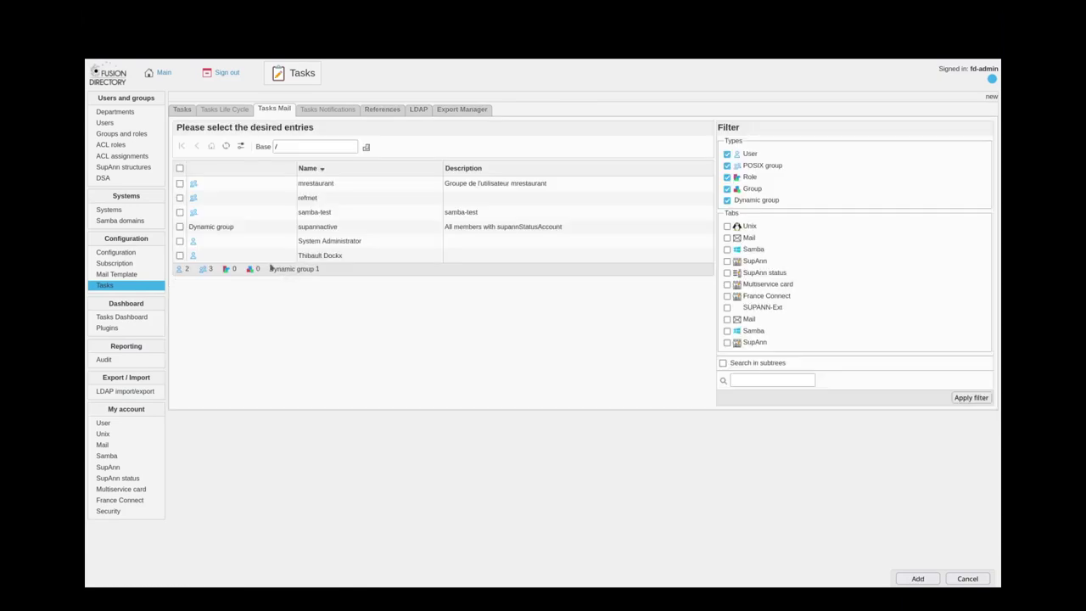
click(180, 256)
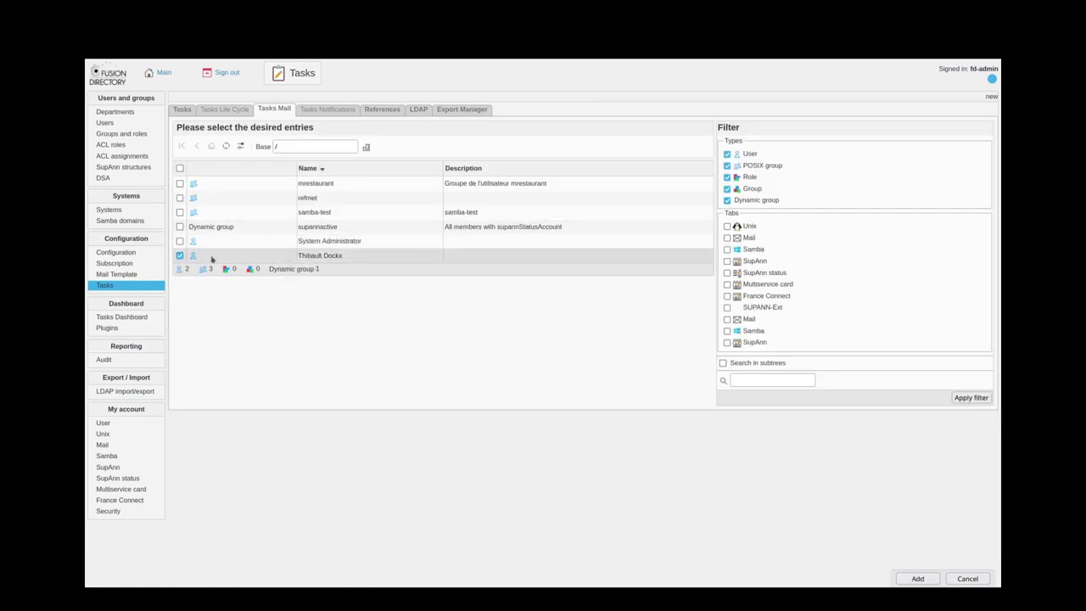
click(917, 578)
- Replace the sender address with the new sender e-mail and save the task
click(307, 231)
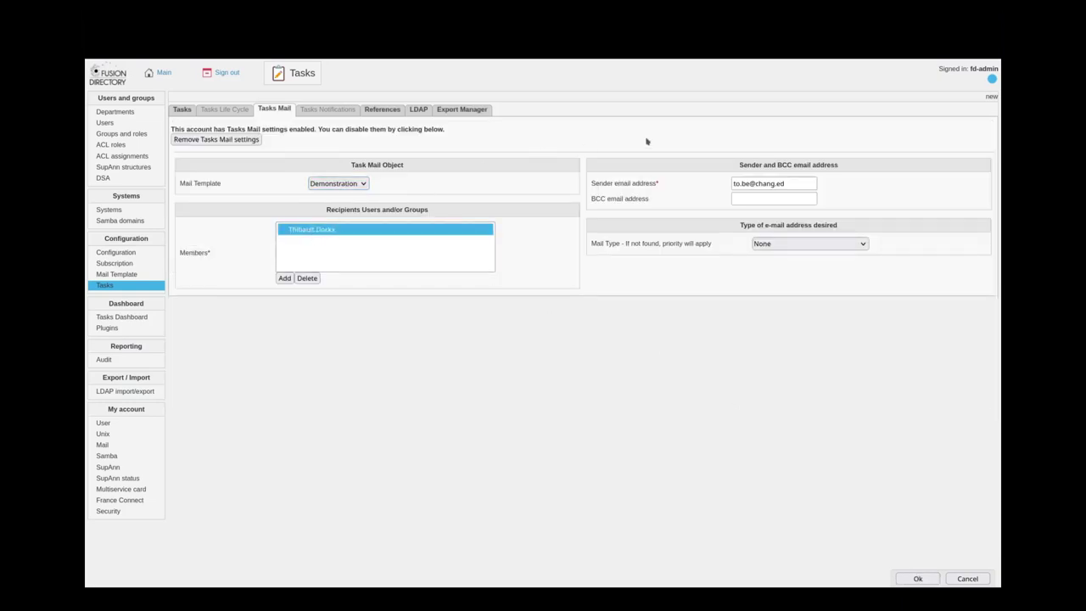
triple_click(802, 182)
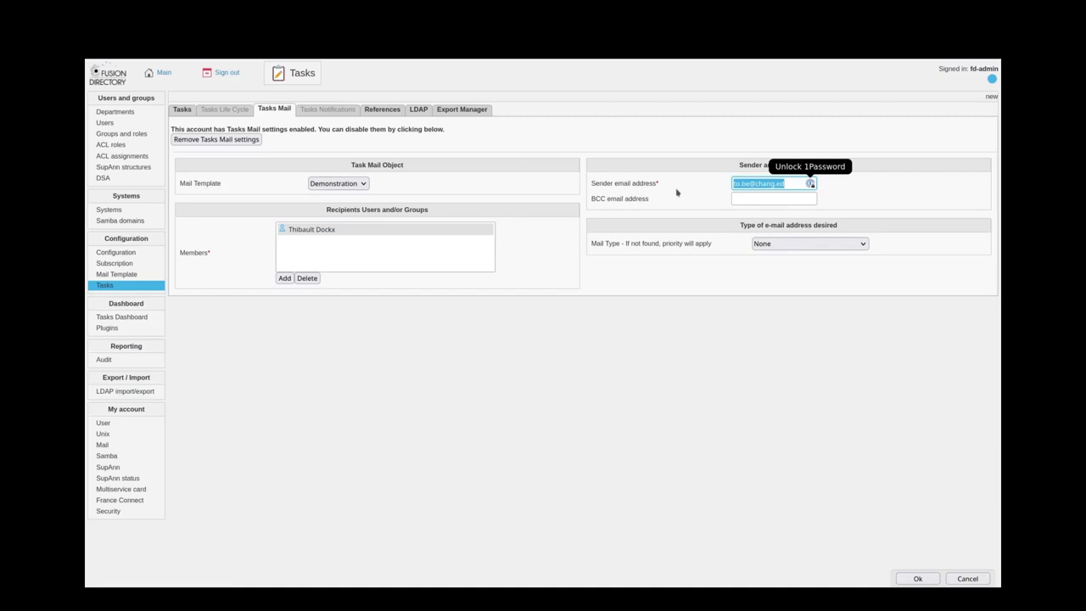
click(838, 308)
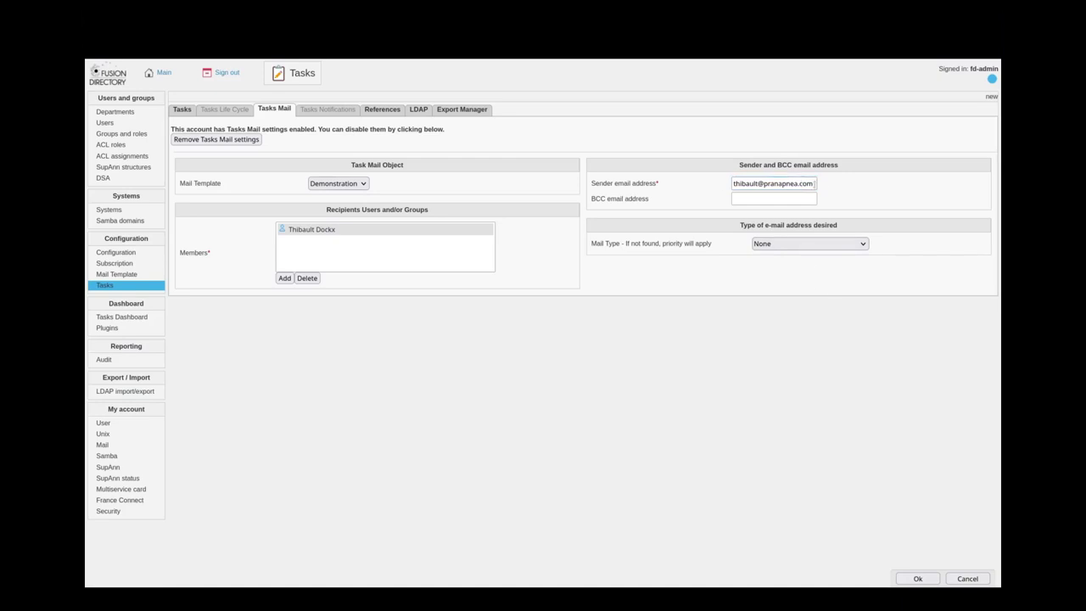
click(745, 202)
drag(593, 200, 653, 200)
click(669, 303)
click(788, 200)
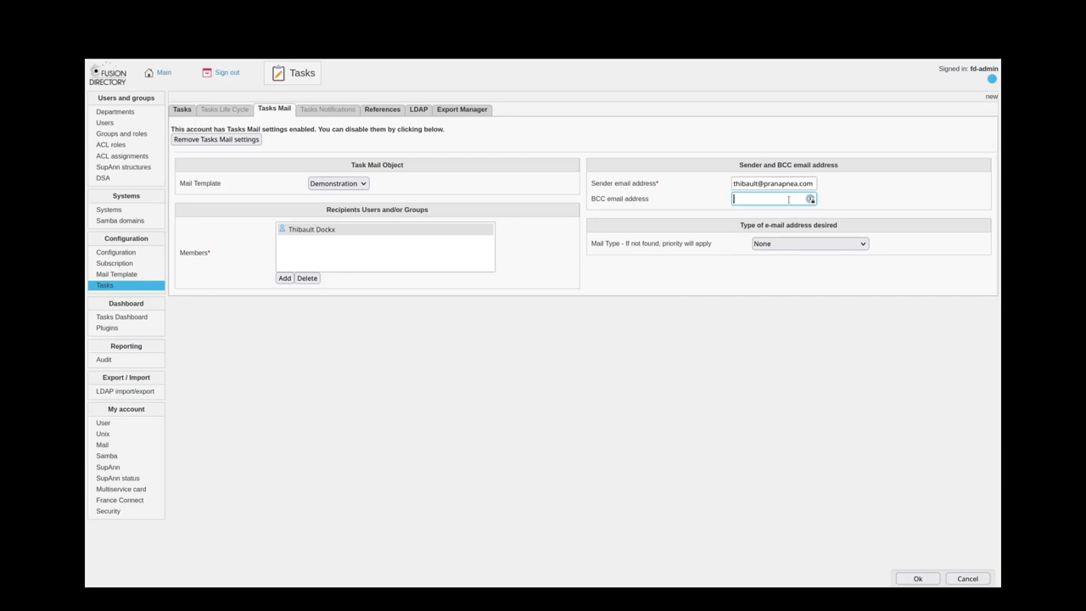
drag(597, 200, 652, 201)
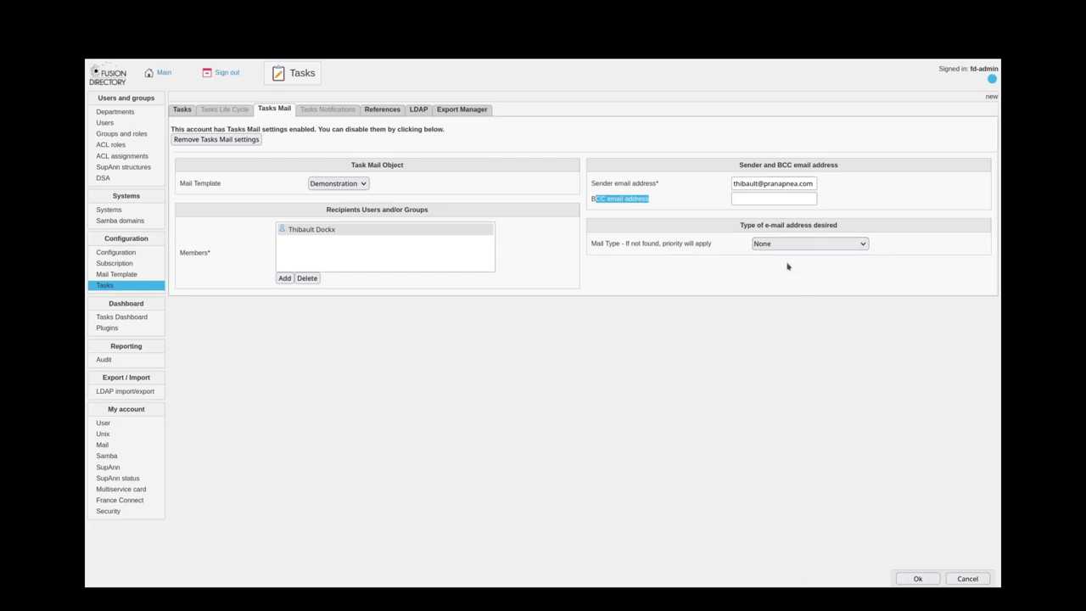
click(623, 306)
click(916, 579)
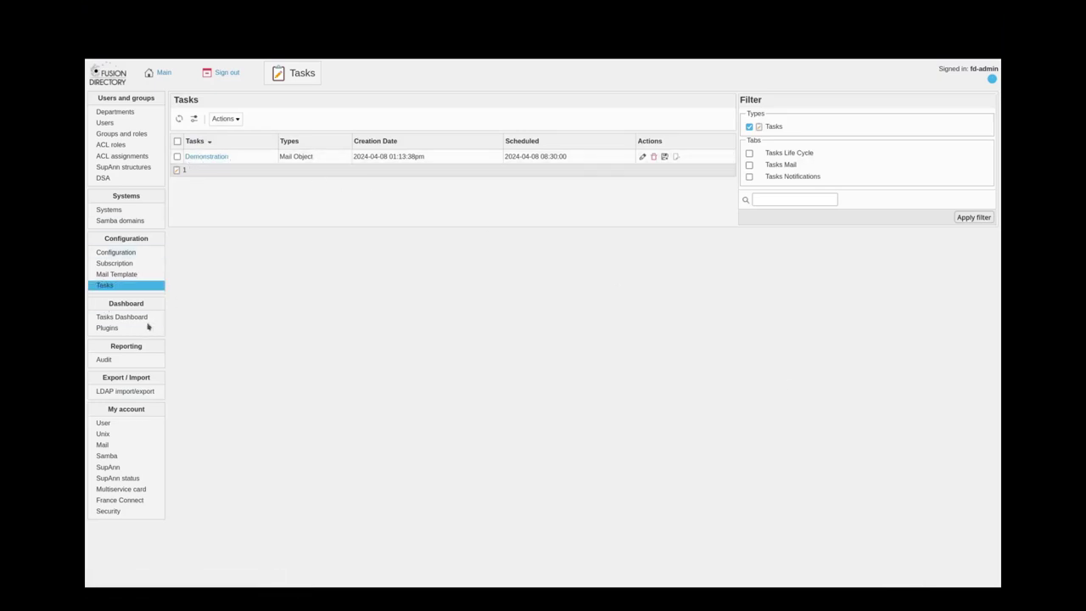
click(122, 316)
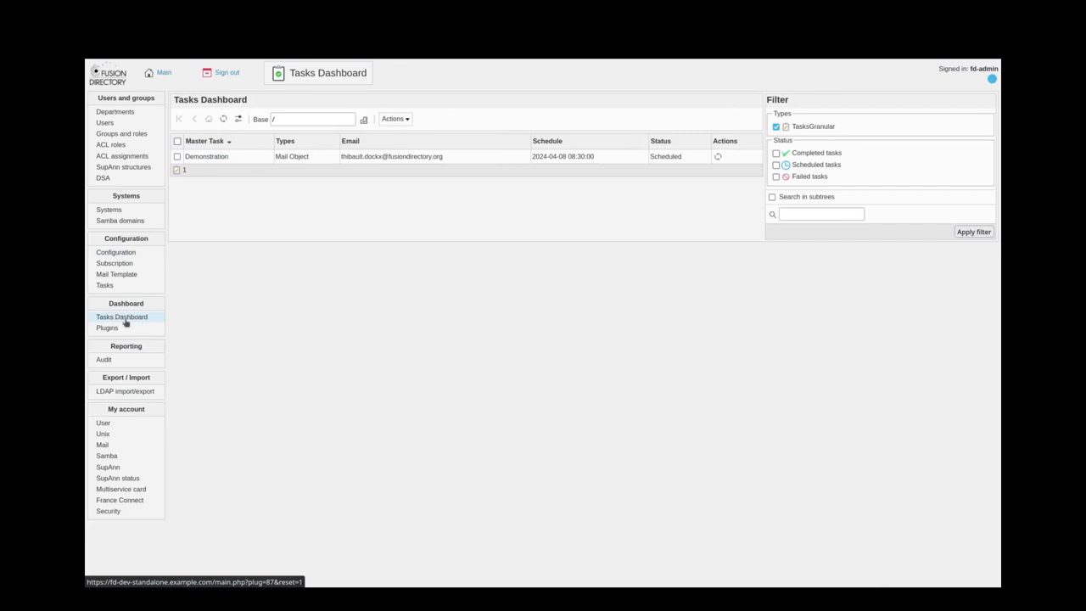
click(123, 320)
drag(190, 156, 703, 161)
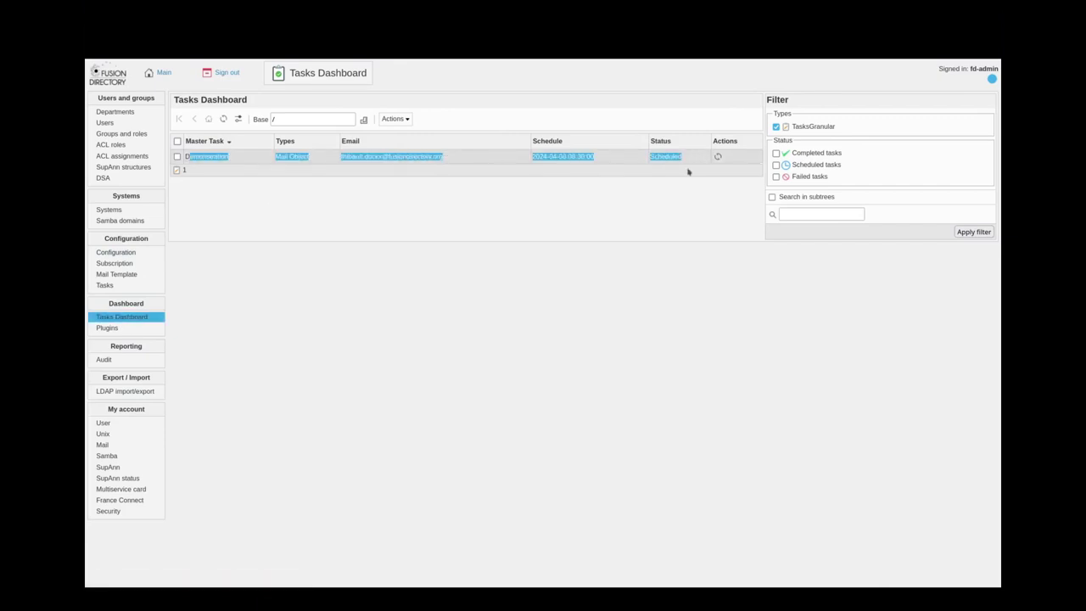
click(614, 245)
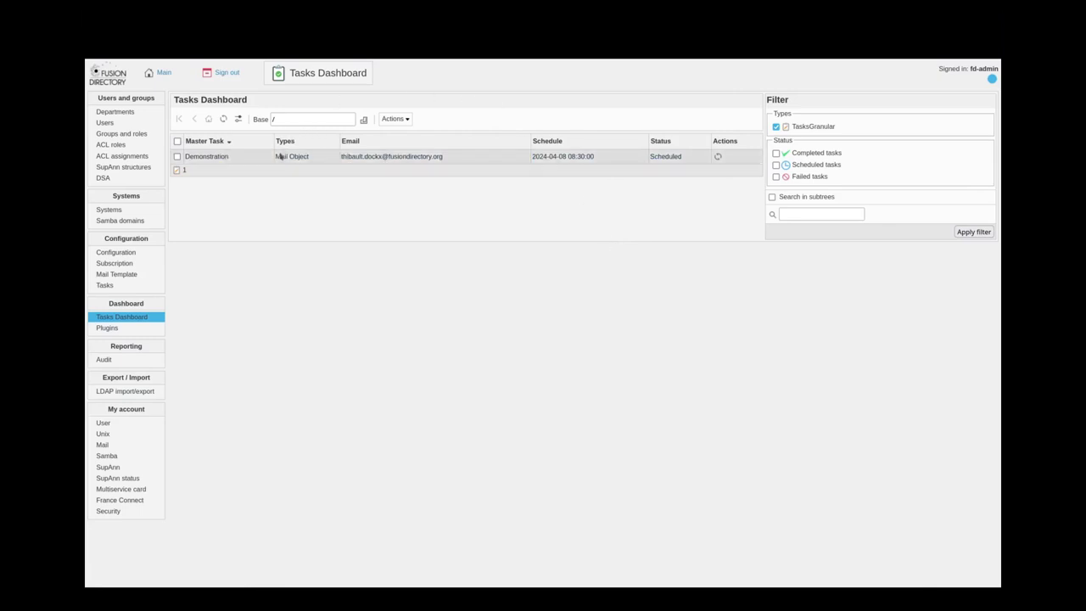
drag(184, 156, 238, 162)
triple_click(608, 156)
click(621, 219)
drag(533, 156, 599, 158)
click(619, 225)
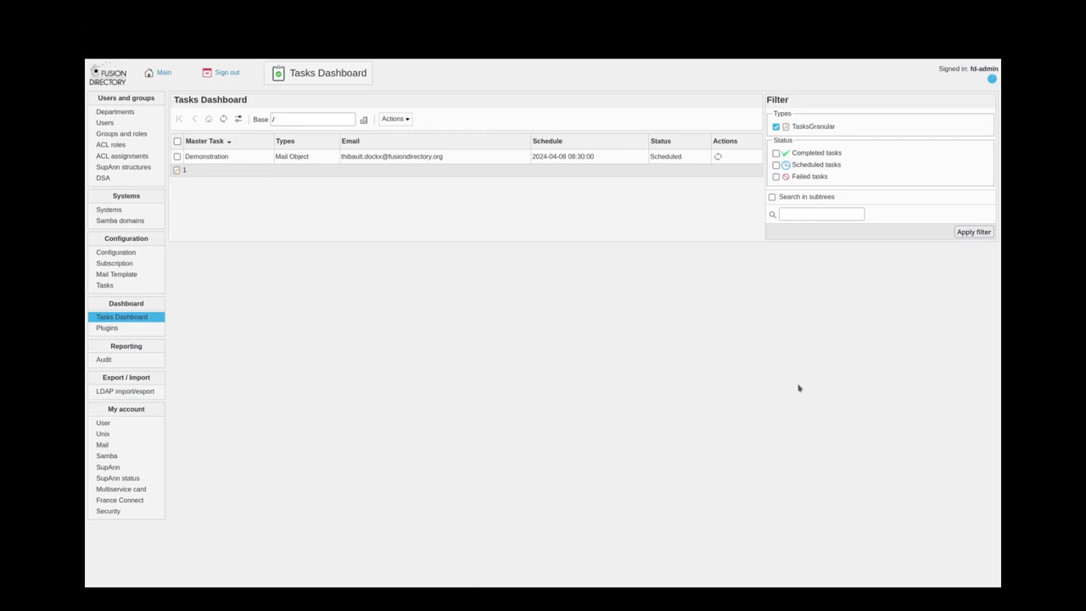
key(alt+Tab)
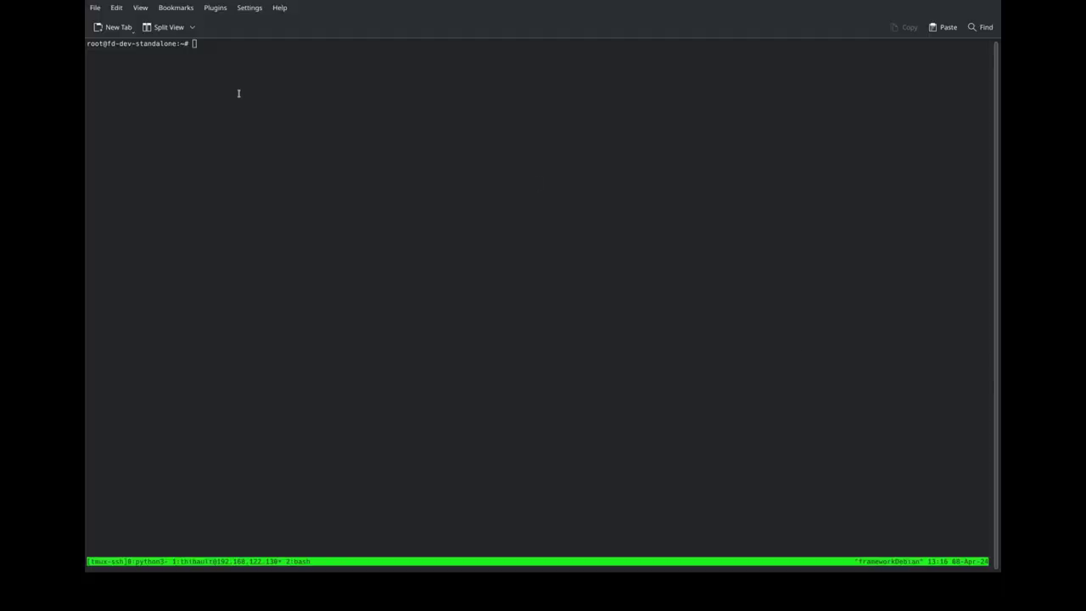
- Show the help of fusiondirectory-orchestrator-client with -h in Konsole
text(fusiond)
key(Tab)
text(orc)
key(Tab)
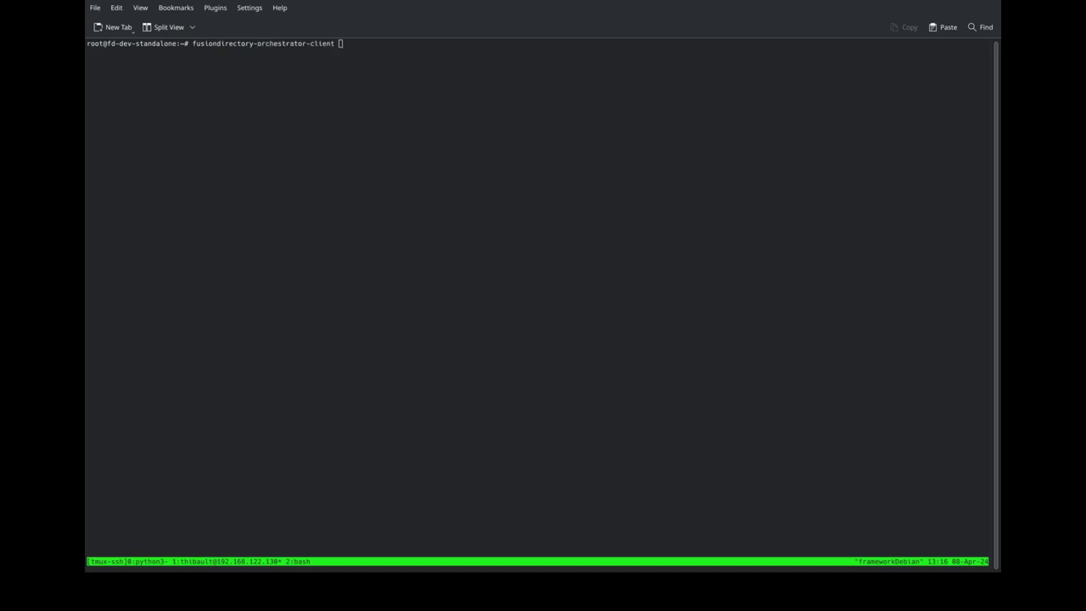
text(-h)
key(Return)
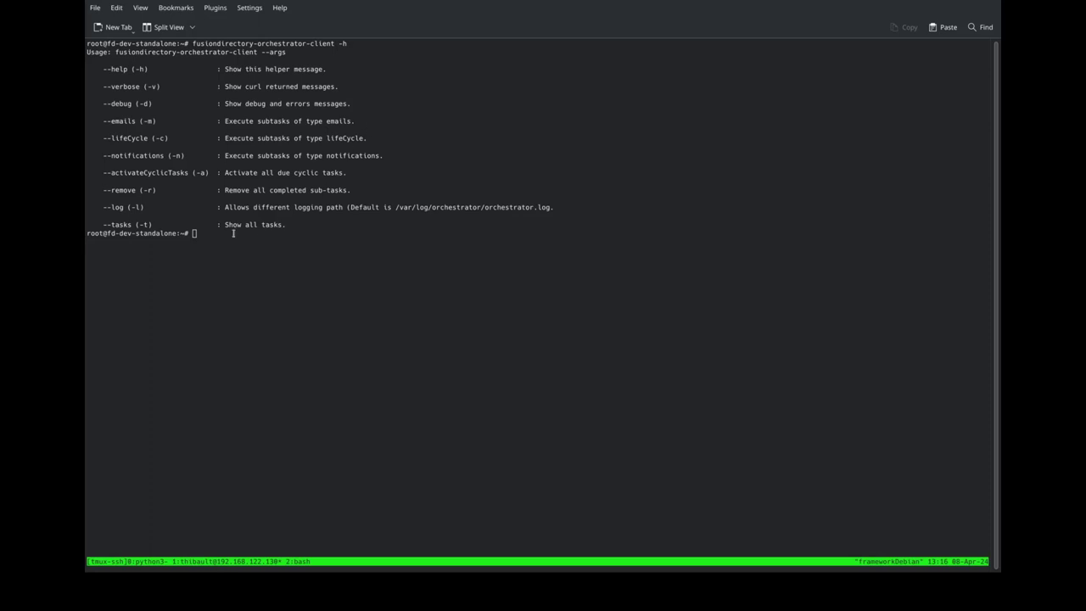
- Run fusiondirectory-orchestrator-client -v -d -m to send the Demonstration mail sub-task
key(Up)
key(BackSpace)
text(v -d -m)
key(Return)
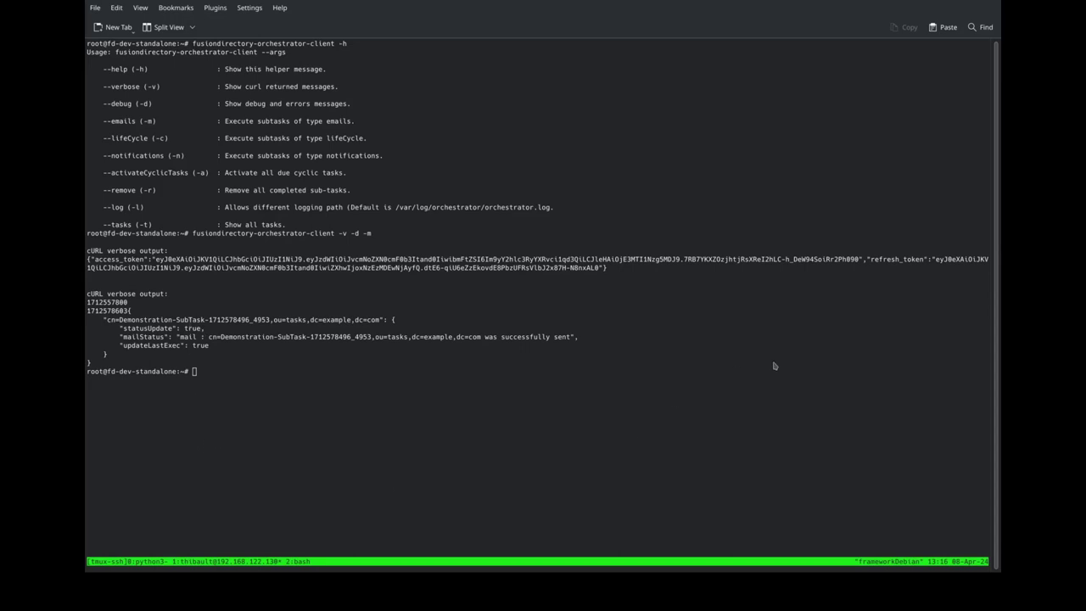
key(alt+Tab)
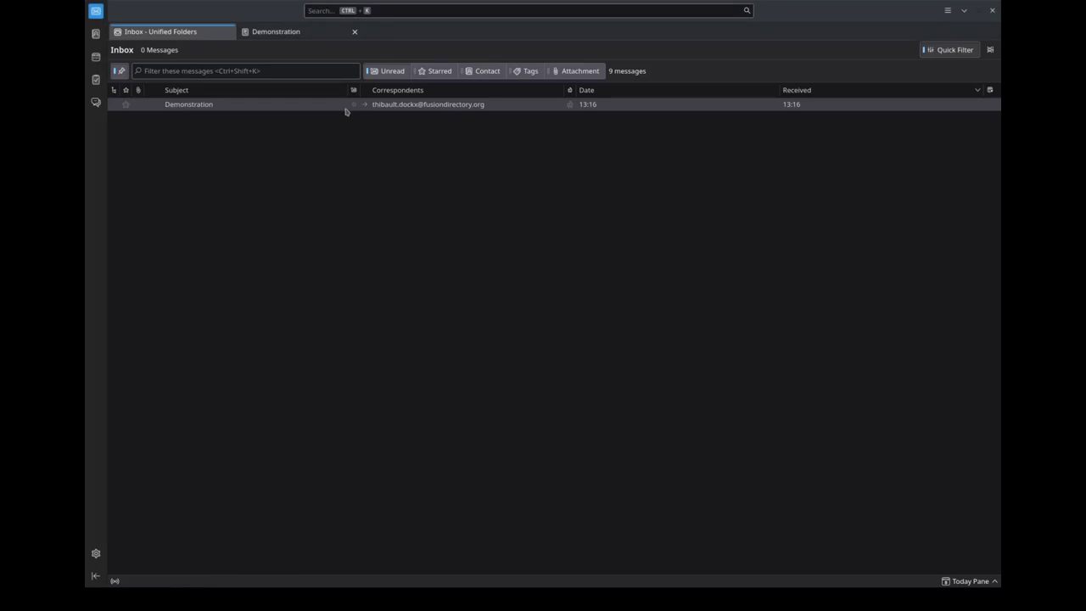
- Open the received Demonstration email and read 'Bonjour, voici votre texte.' and the FusionDirectory signature
double_click(309, 105)
drag(111, 126, 227, 127)
drag(114, 141, 168, 142)
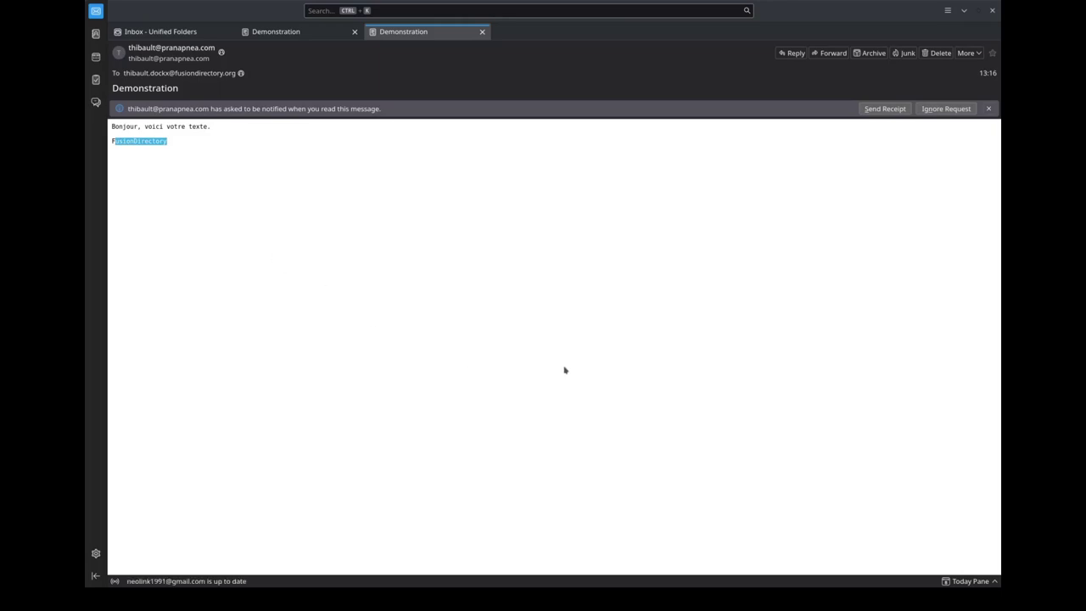